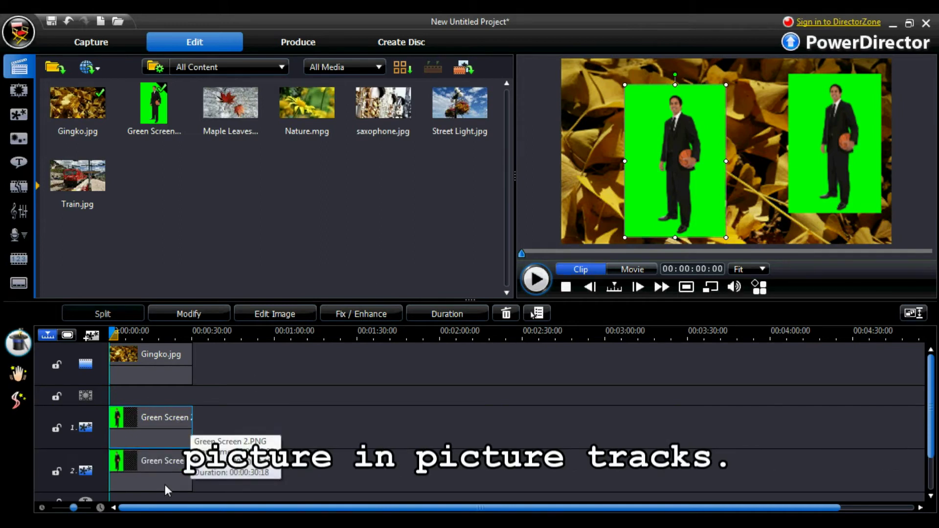
# - Chroma-key the green background out of the first man PiP clip
pyautogui.doubleClick(179, 418)
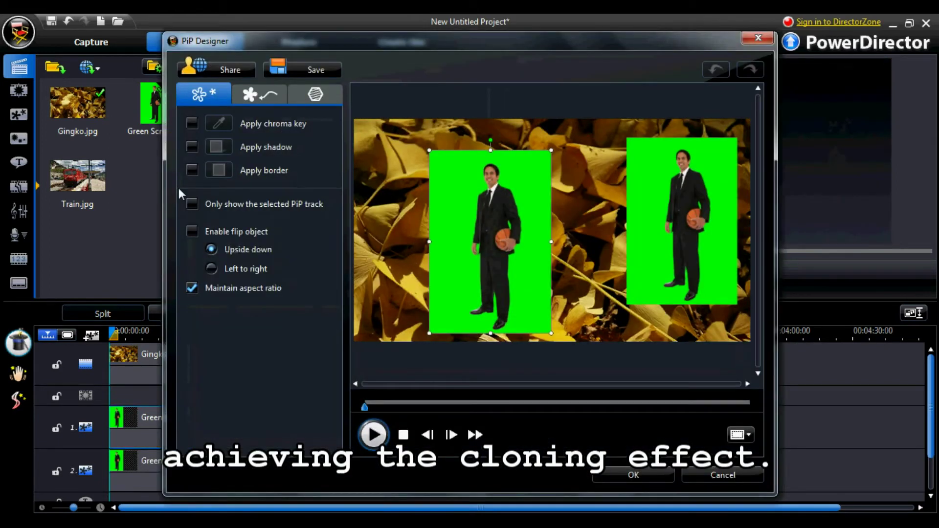
pyautogui.click(192, 124)
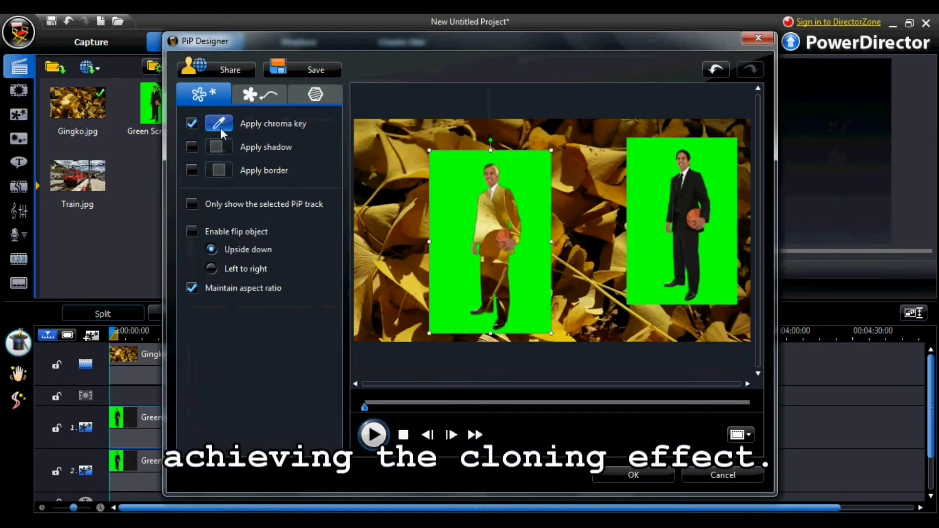
pyautogui.click(222, 126)
pyautogui.click(326, 178)
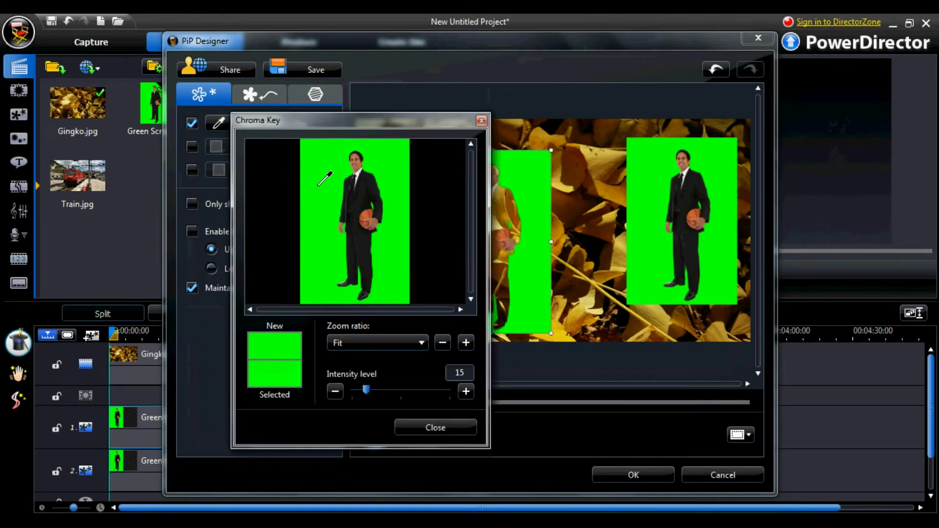
pyautogui.click(444, 430)
pyautogui.click(610, 478)
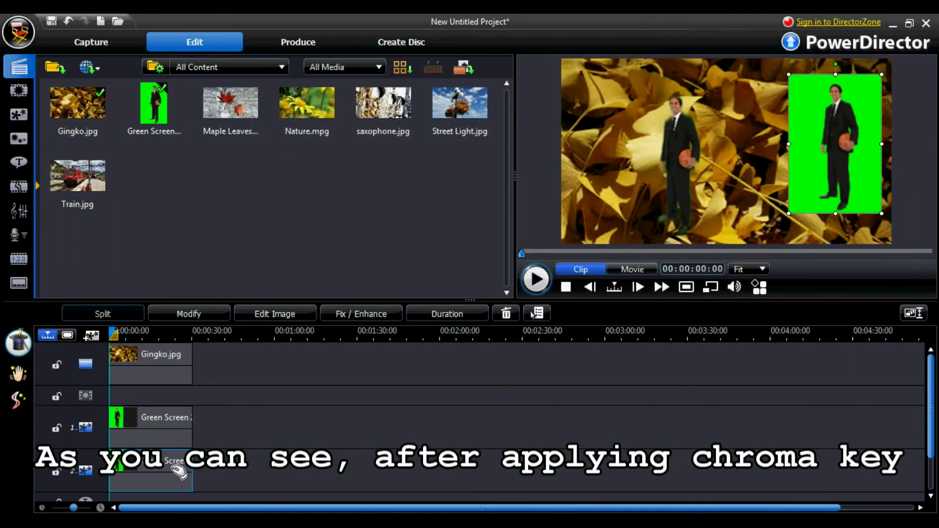
# - Chroma-key the green background out of the second man PiP clip
pyautogui.click(188, 313)
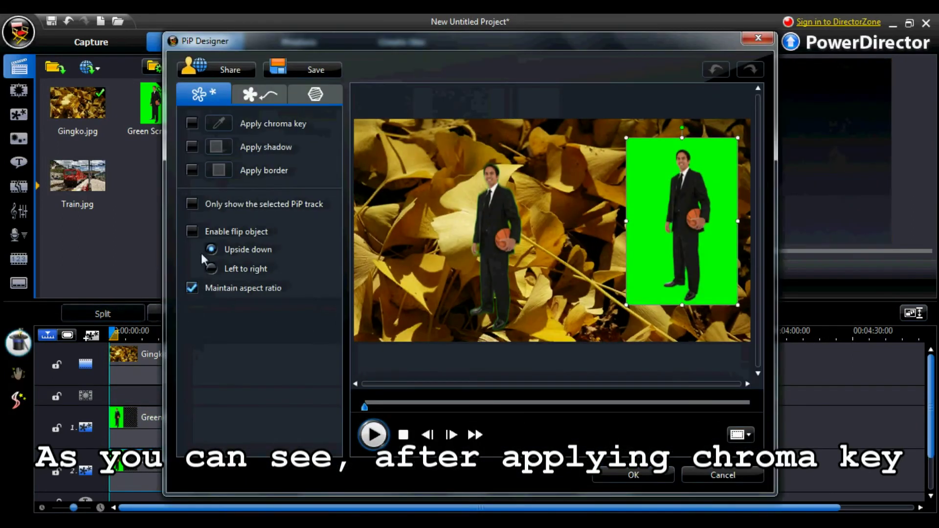
pyautogui.click(192, 123)
pyautogui.click(218, 124)
pyautogui.click(341, 178)
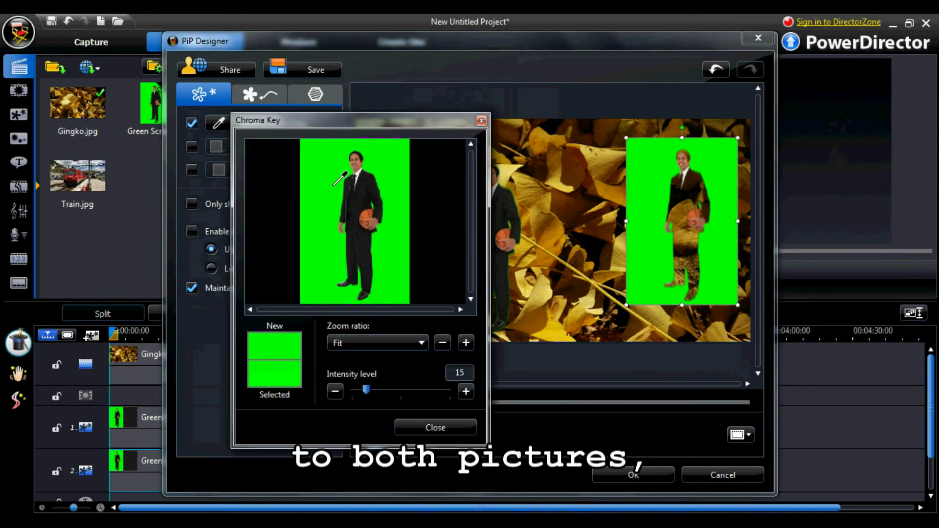
pyautogui.click(435, 427)
pyautogui.click(627, 475)
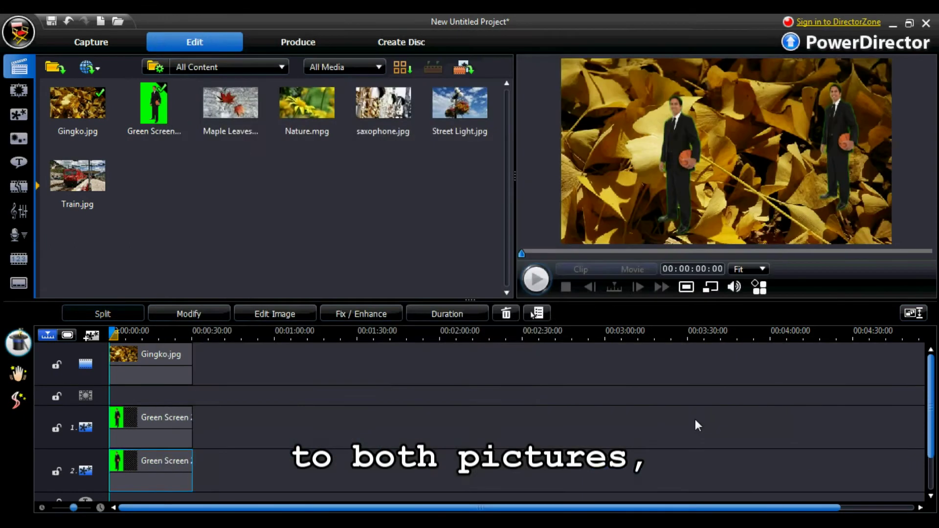
# - Undock the preview into a Media Viewer window showing both keyed men on ginkgo leaves
pyautogui.click(714, 289)
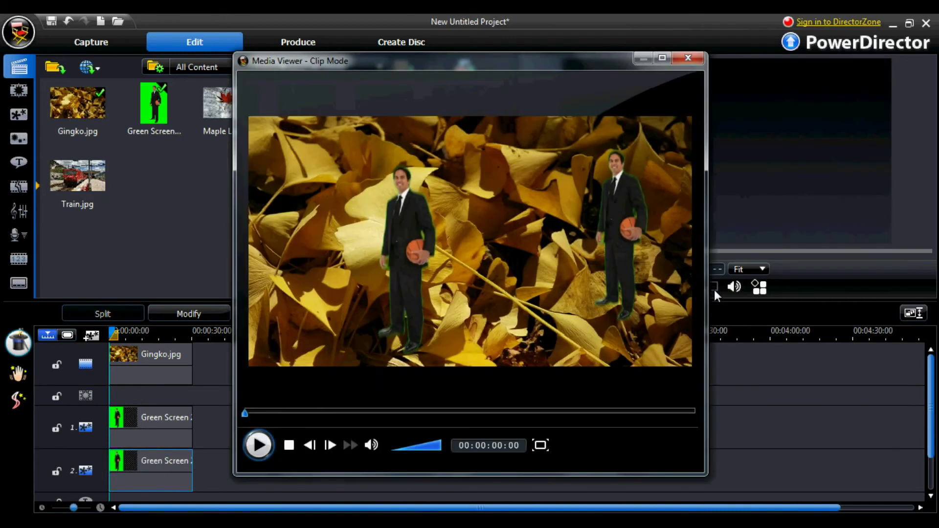